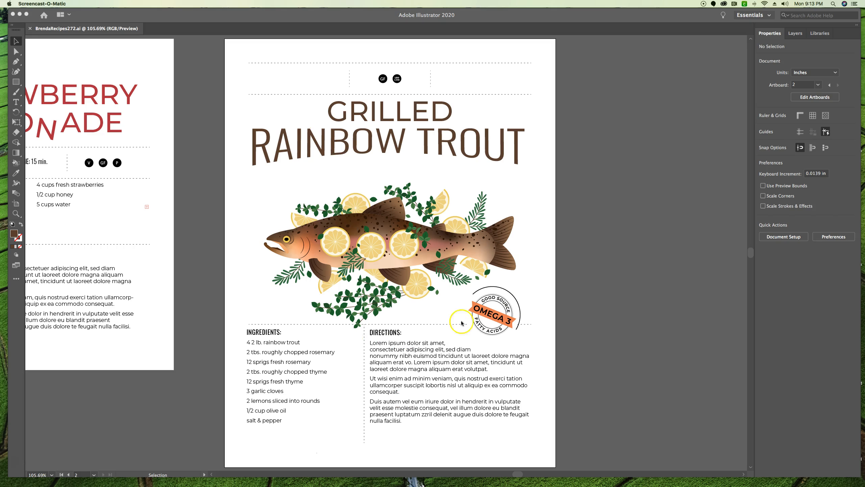
Step: Start type on a path along the Omega 3 badge's outer arc, beginning near the arc's upper-left end
left_click(501, 301)
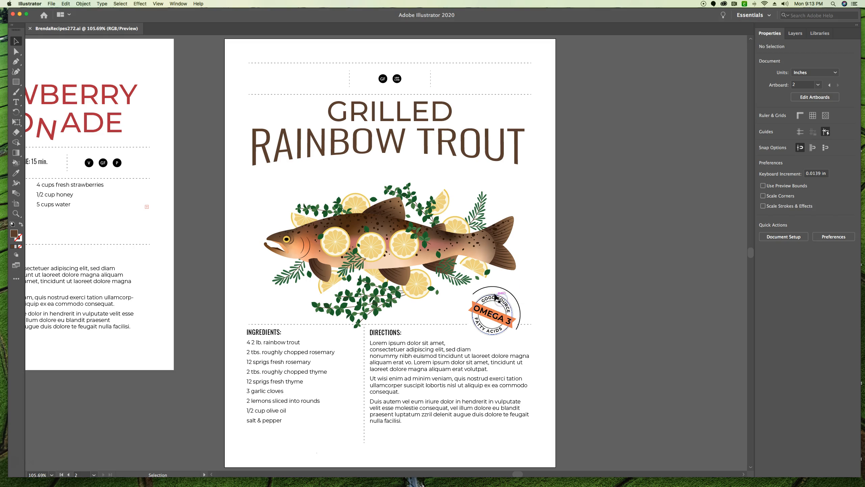
left_click(494, 291)
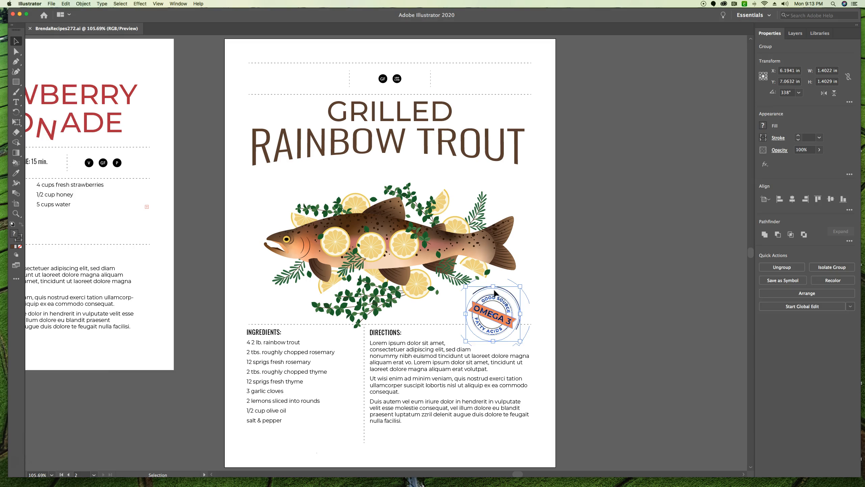
key("a")
key("super+equal")
key("super+equal")
key("super+equal")
key("super+equal")
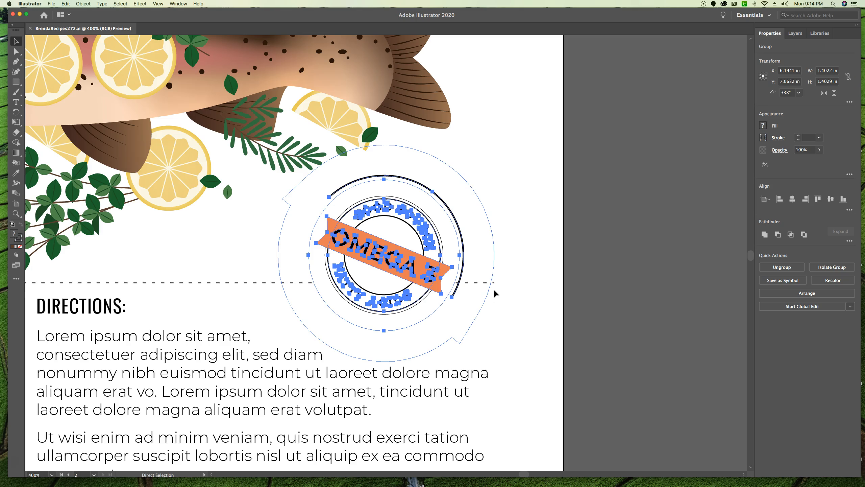
key("v")
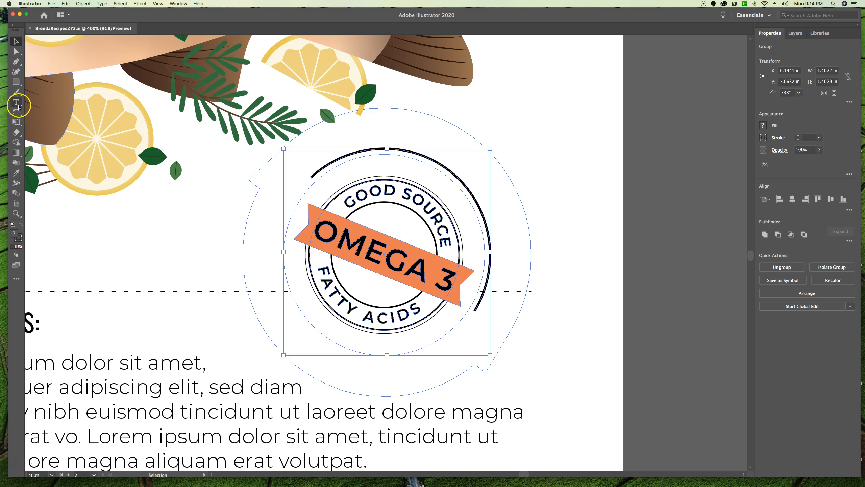
left_click(16, 102)
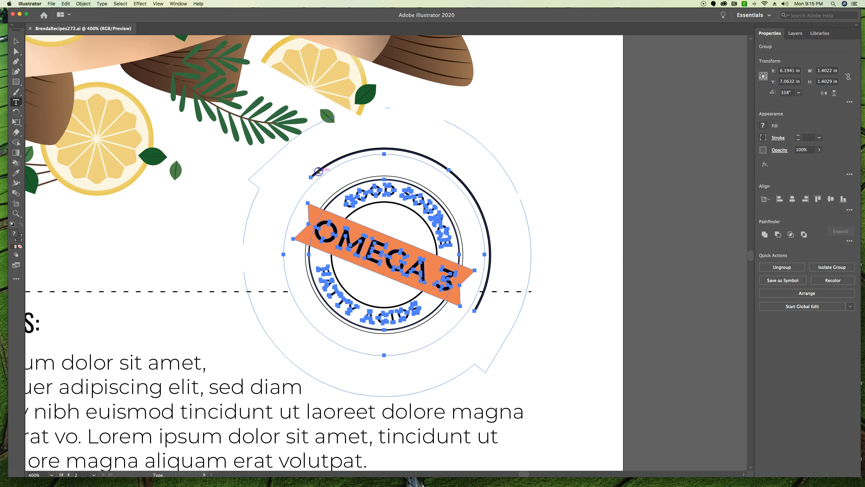
left_click(318, 171)
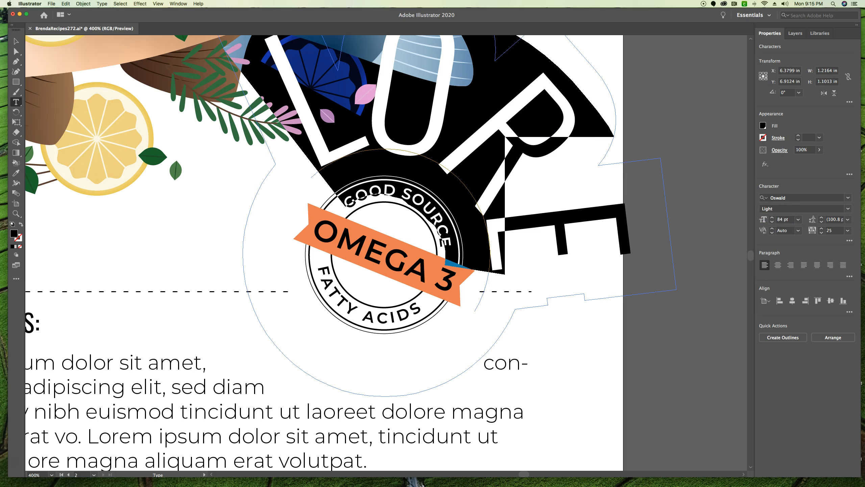
Step: Apply [Normal Paragraph Style] to the placeholder text on the arc
left_click(178, 4)
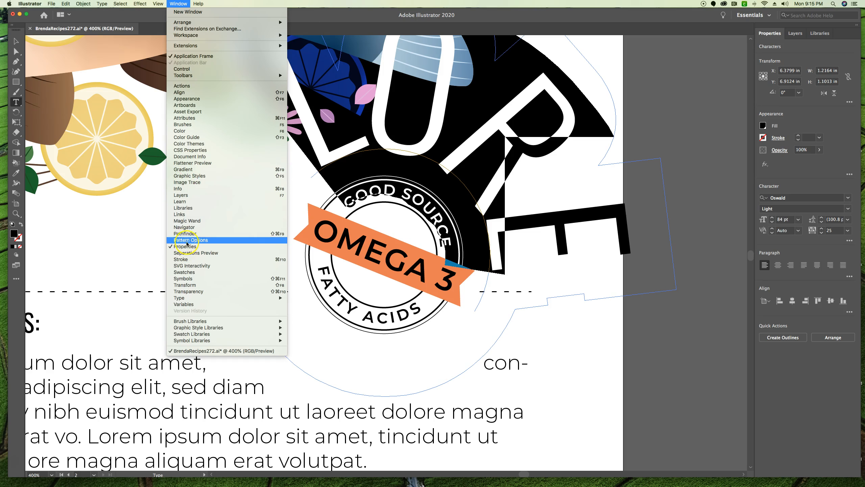
left_click(199, 287)
mouse_move(202, 299)
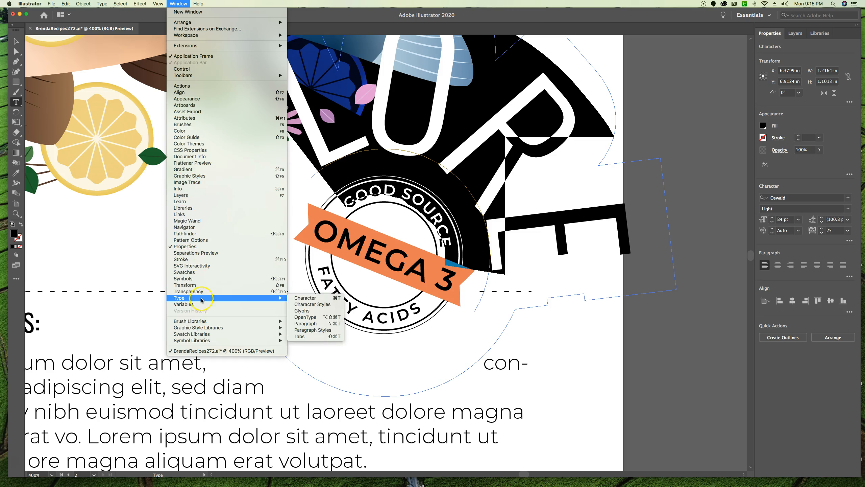
left_click(312, 331)
left_click(630, 132)
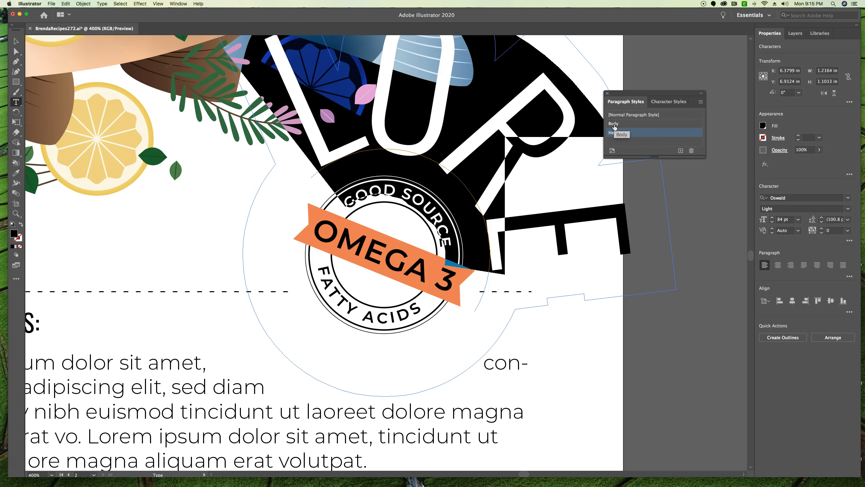
left_click(634, 114)
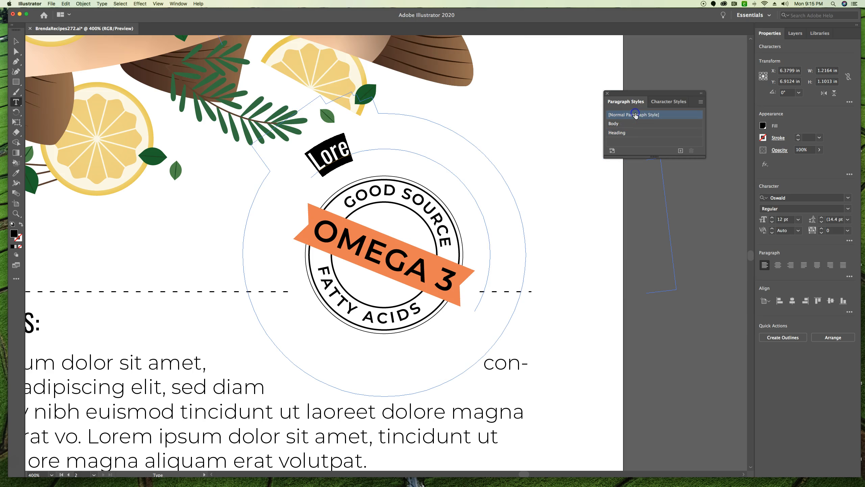
left_click(635, 115)
left_click(658, 118)
left_click_drag(623, 92, 659, 40)
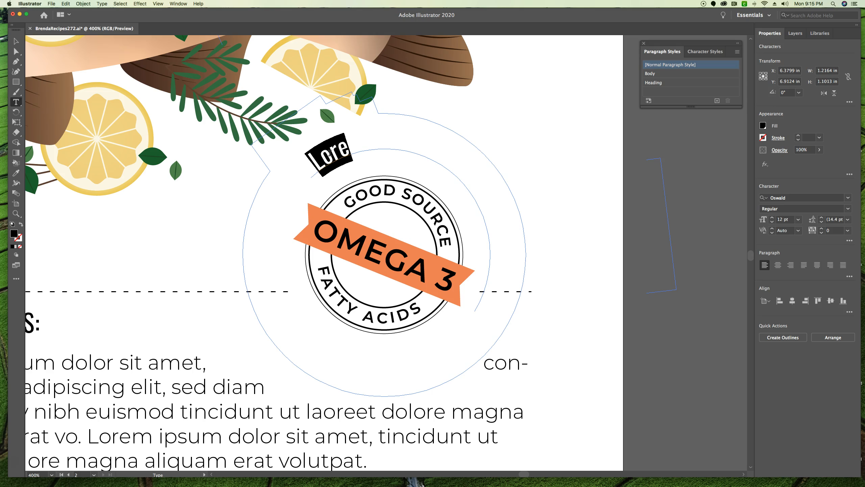
Step: Replace the placeholder text on the arc with "good for you" and give it the red fill swatch
type("good")
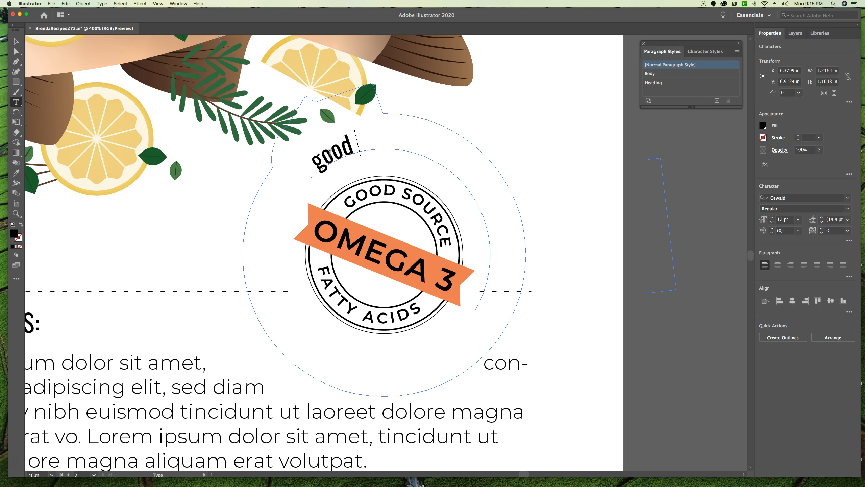
type(" for you")
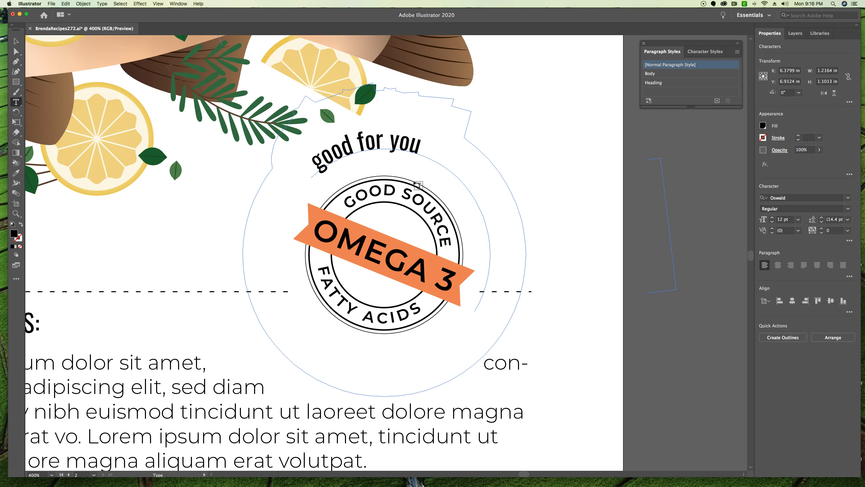
key("super+a")
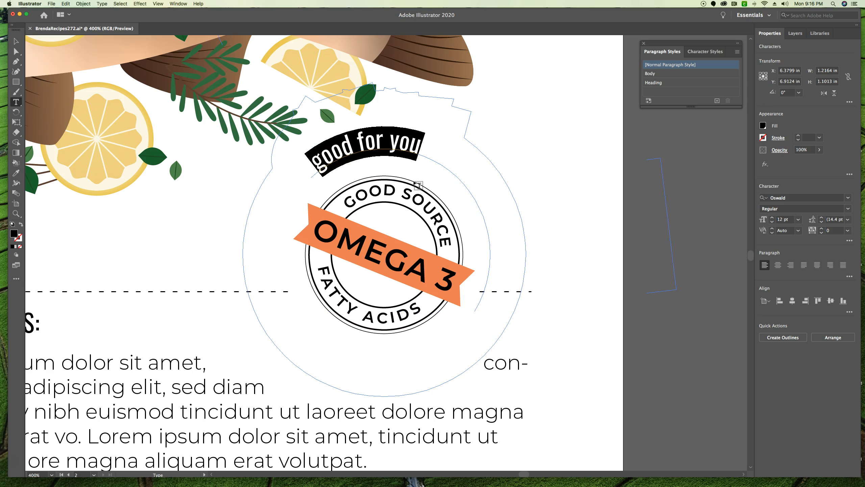
left_click(764, 125)
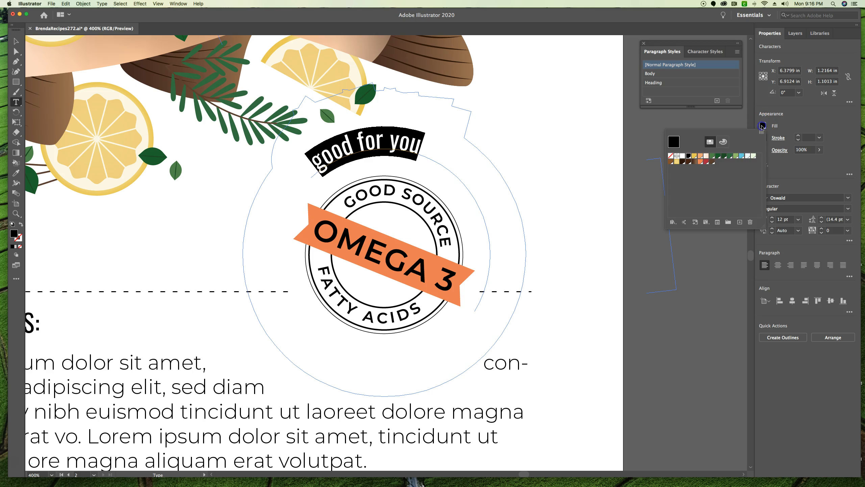
left_click(707, 162)
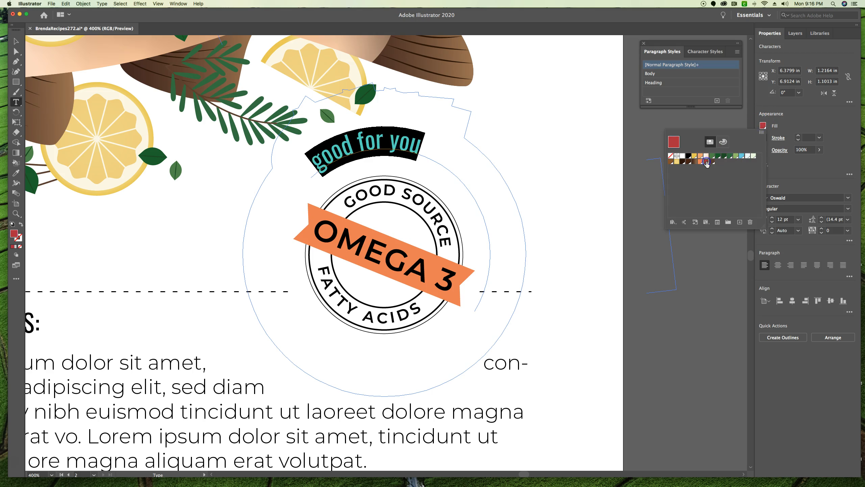
left_click(795, 168)
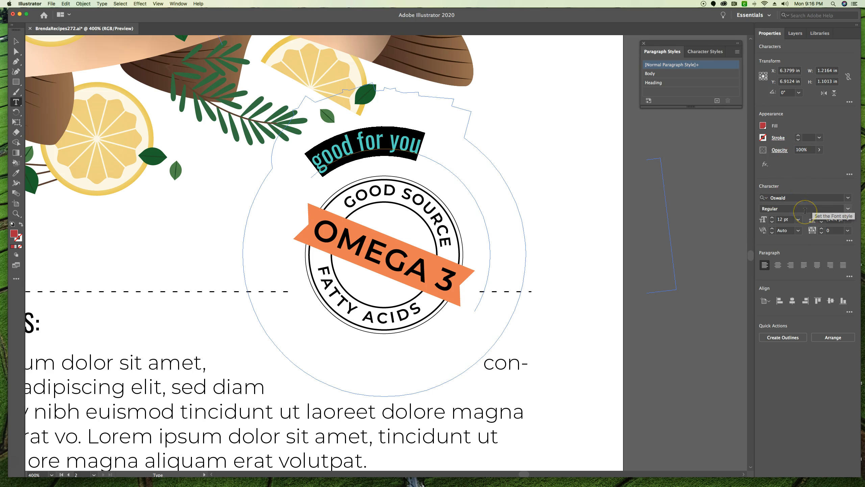
Step: Set the font size of the "good for you" path text to 16 pt
left_click(774, 218)
left_click(773, 218)
left_click(774, 218)
left_click(773, 218)
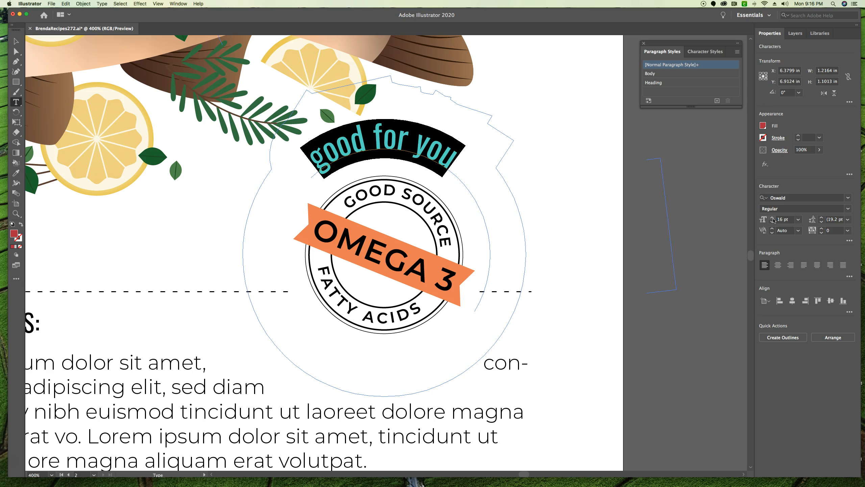
Step: Change the case of the "good for you" path text to UPPERCASE
left_click(769, 225)
left_click(849, 242)
left_click(760, 328)
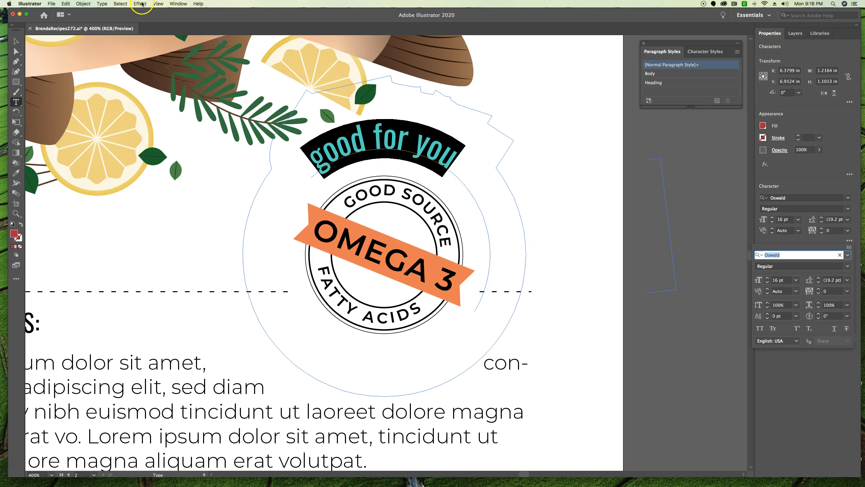
left_click(103, 4)
left_click(103, 5)
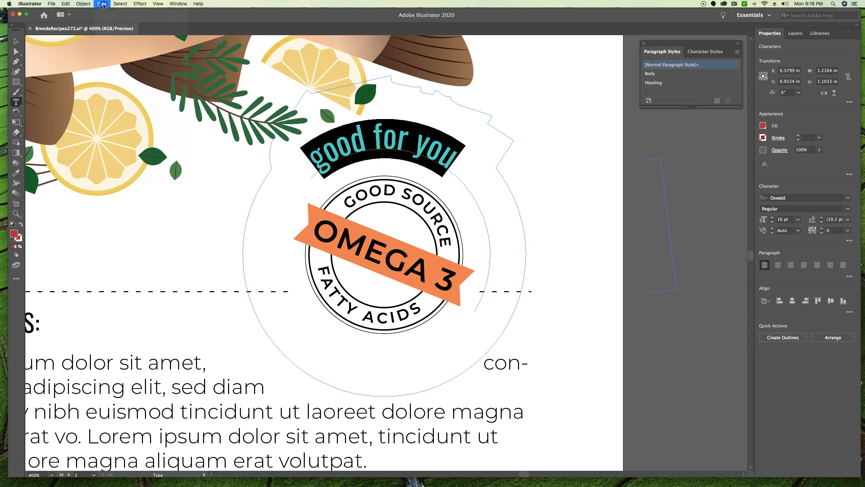
left_click(103, 5)
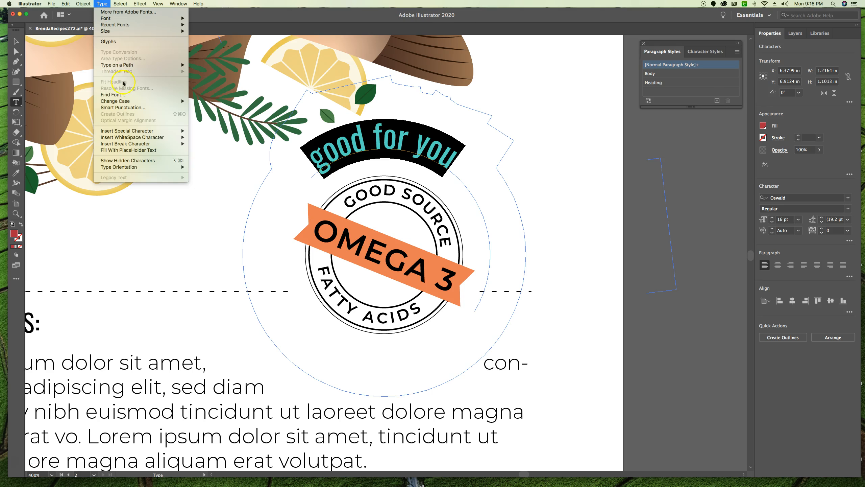
mouse_move(136, 101)
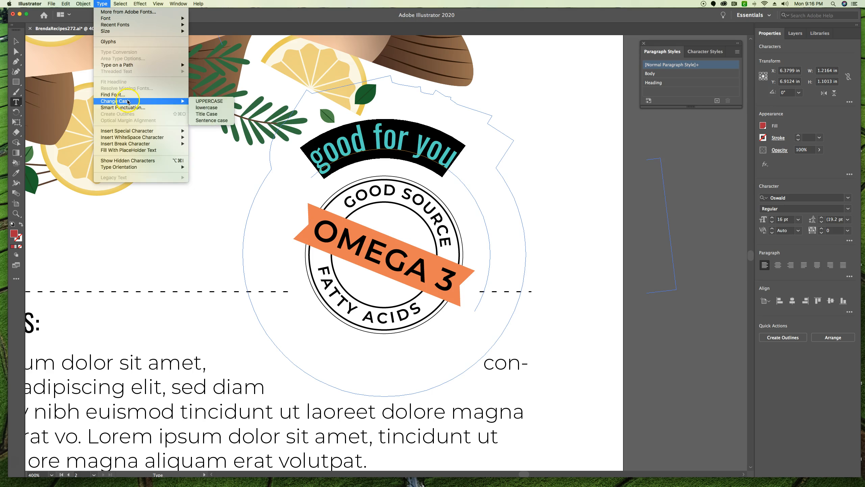
left_click(219, 102)
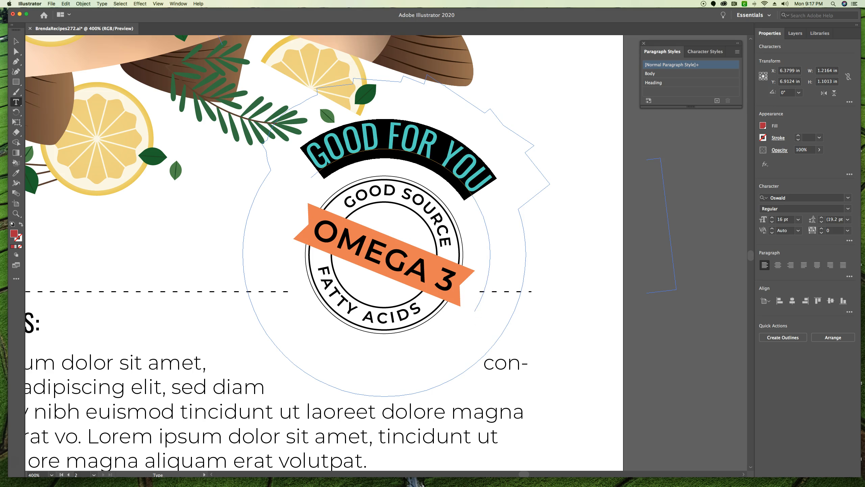
Step: Slide the "GOOD FOR YOU" text clockwise along its arc so it starts near the badge's top
left_click(16, 41)
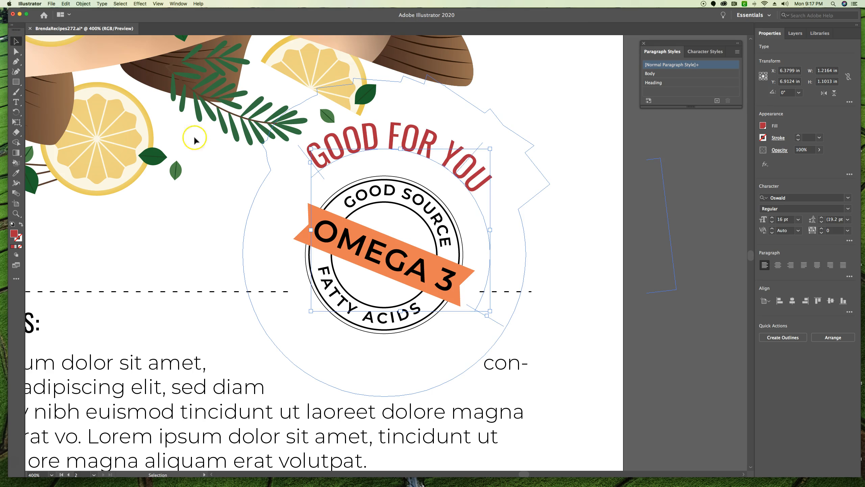
left_click(497, 156)
left_click(324, 174)
left_click_drag(312, 163, 369, 153)
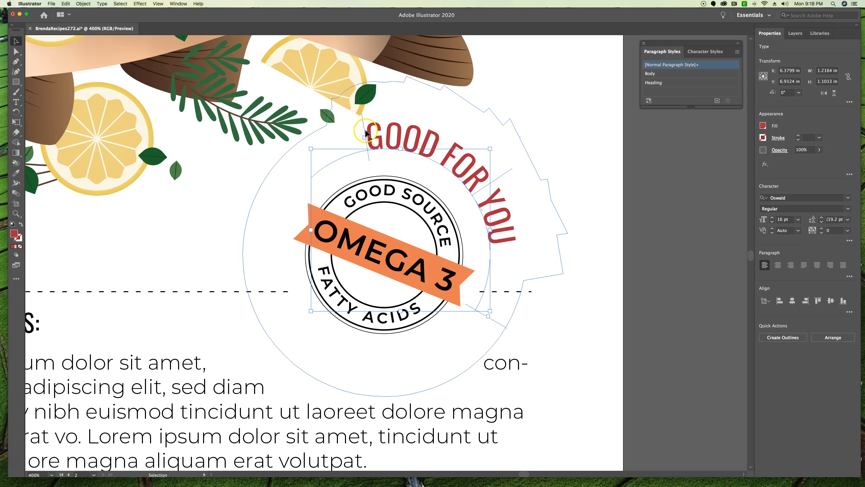
Step: Try centre alignment on the path text, then return it to left alignment and fine-tune its starting point on the arc
left_click(778, 266)
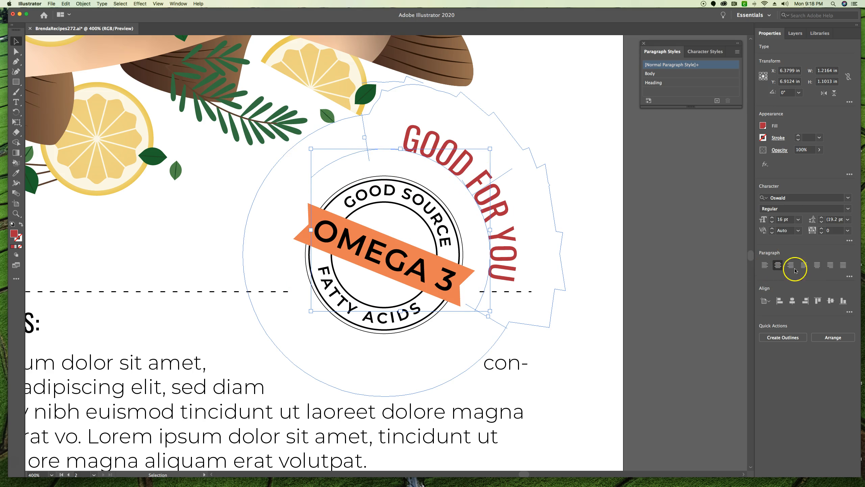
left_click(765, 265)
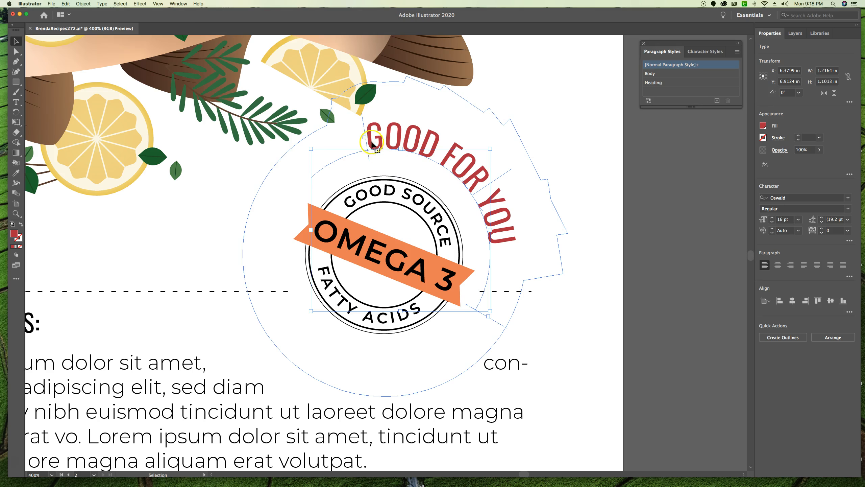
mouse_move(365, 139)
left_mouse_down()
mouse_move(336, 135)
mouse_move(427, 154)
mouse_move(469, 175)
mouse_move(475, 164)
mouse_move(490, 190)
mouse_move(443, 150)
mouse_move(354, 138)
mouse_move(365, 143)
left_mouse_up()
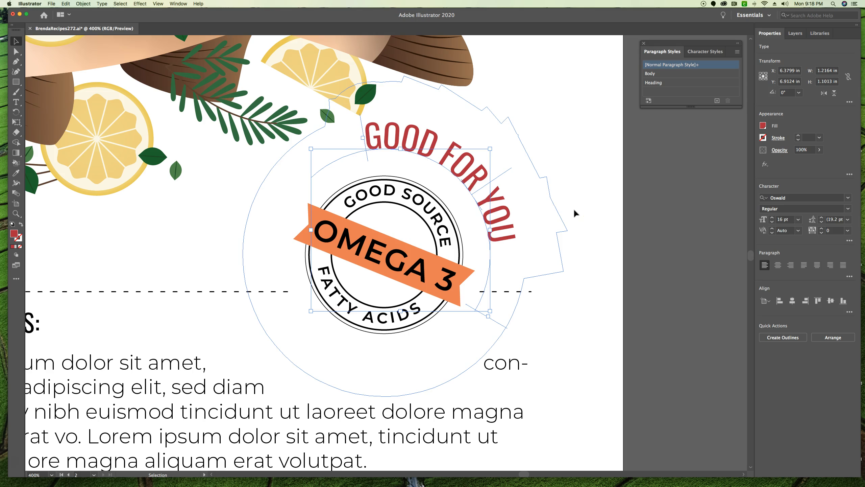
left_click(551, 87)
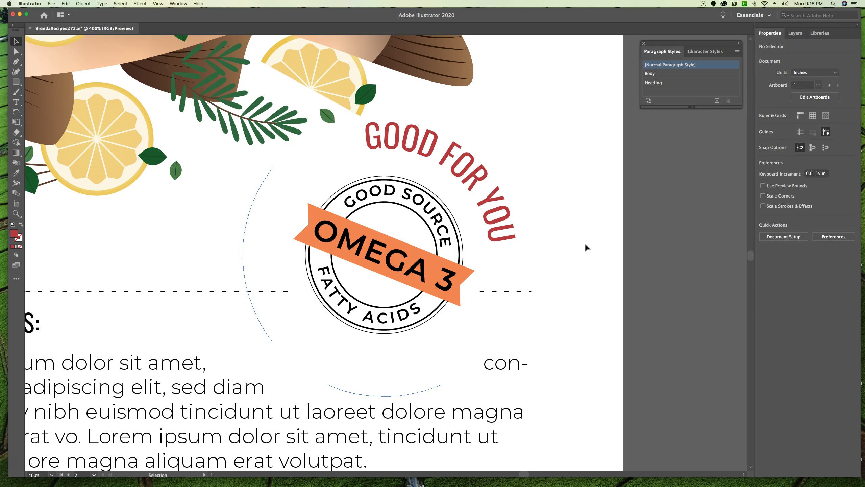
Step: Fit both recipe artboards in the window and close the Paragraph Styles panel
key("super+minus")
key("super+minus")
key("super+minus")
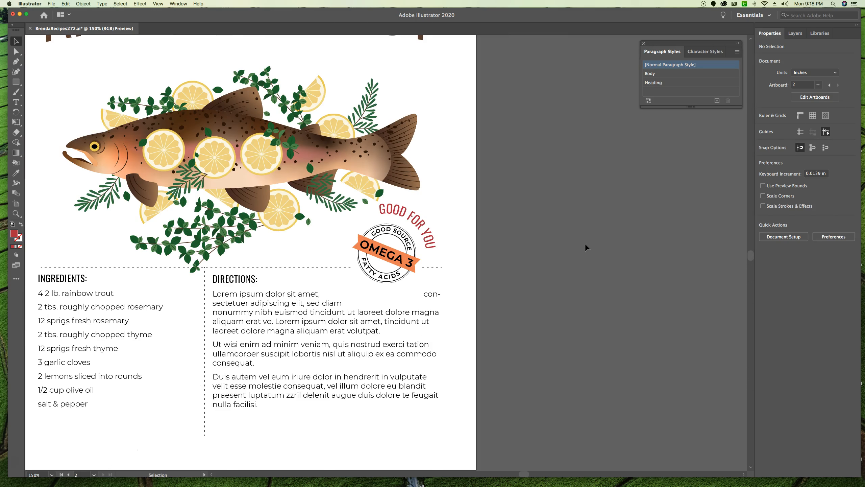
scroll(586, 243, "up", 1)
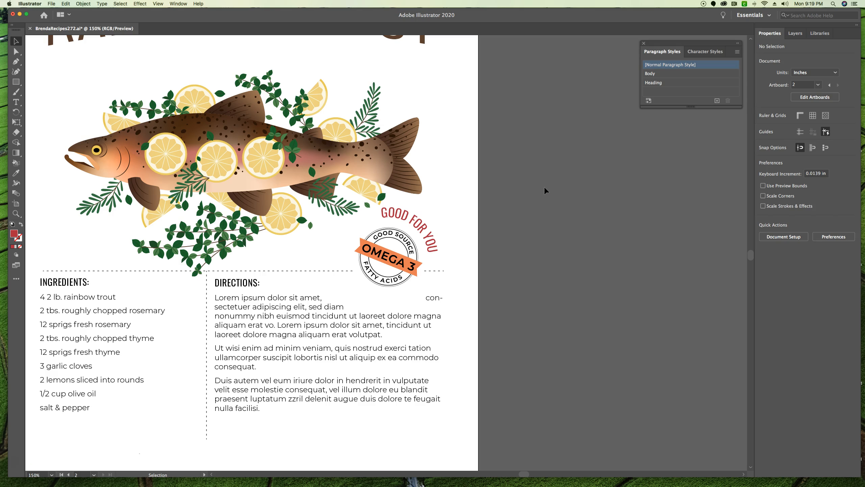
key("super+alt+0")
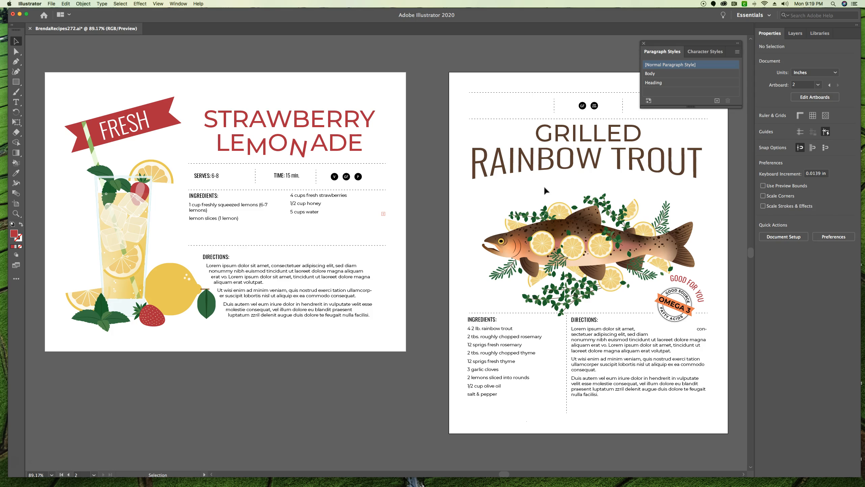
left_click(644, 43)
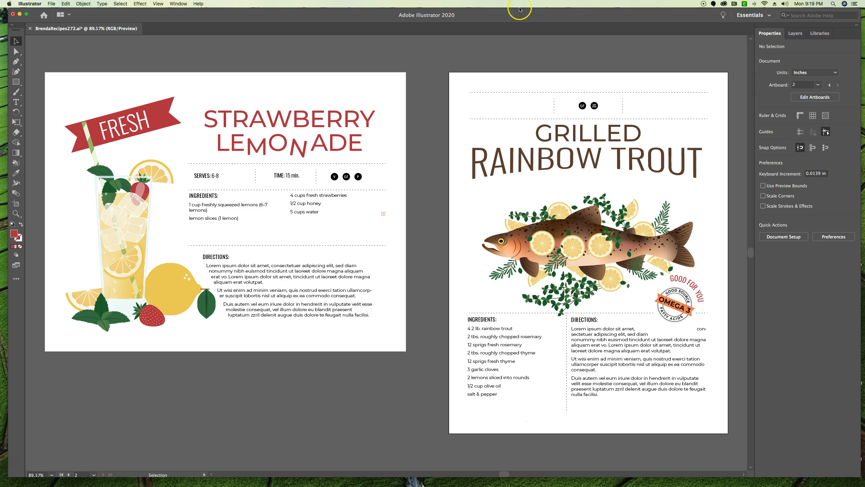
Step: Copy the "GRILLED" and "RAINBOW TROUT" title objects on the trout recipe and hide the originals
left_click(480, 152)
left_click(512, 204)
left_click(661, 163)
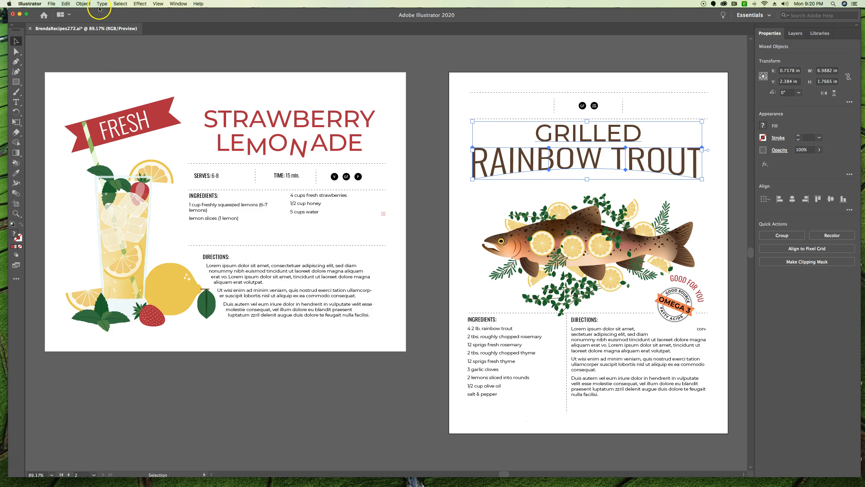
left_click(65, 4)
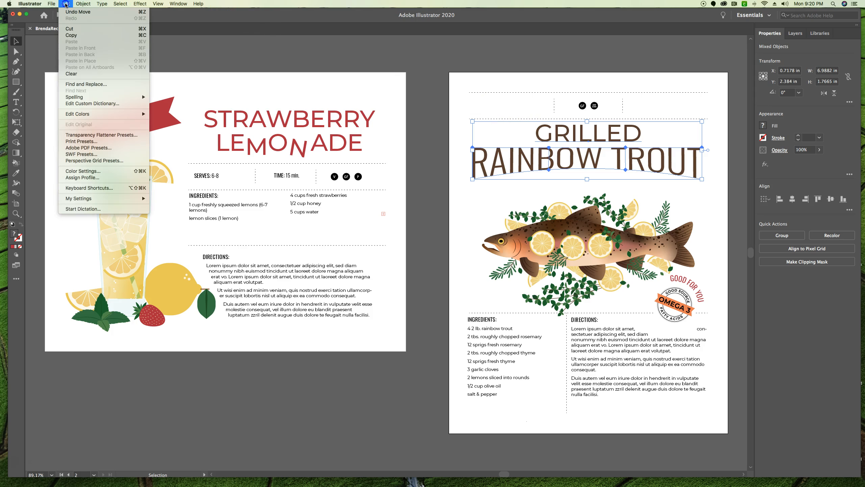
left_click(69, 35)
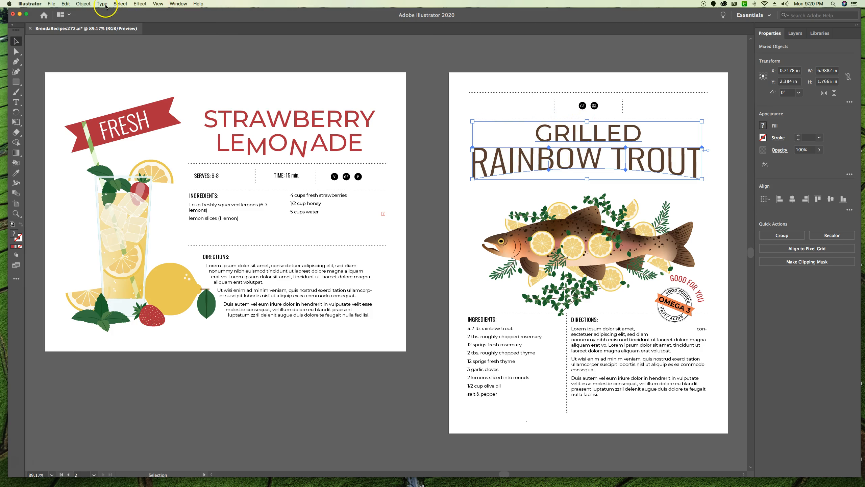
left_click(83, 4)
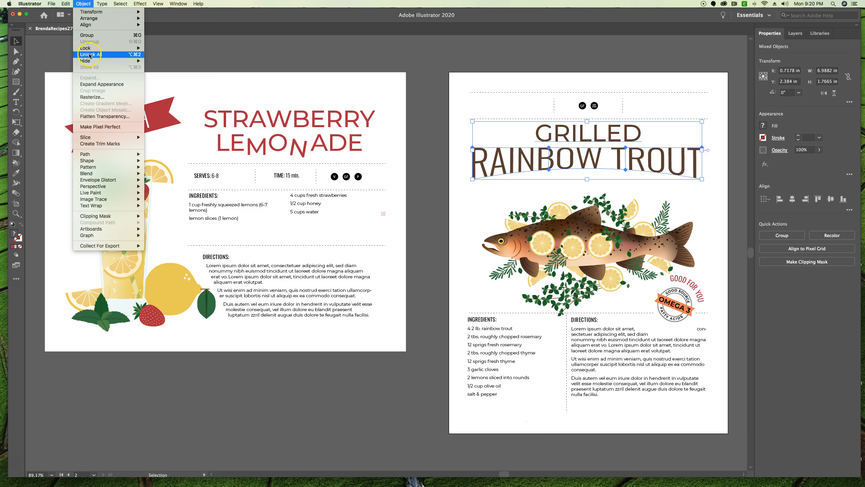
left_click(159, 60)
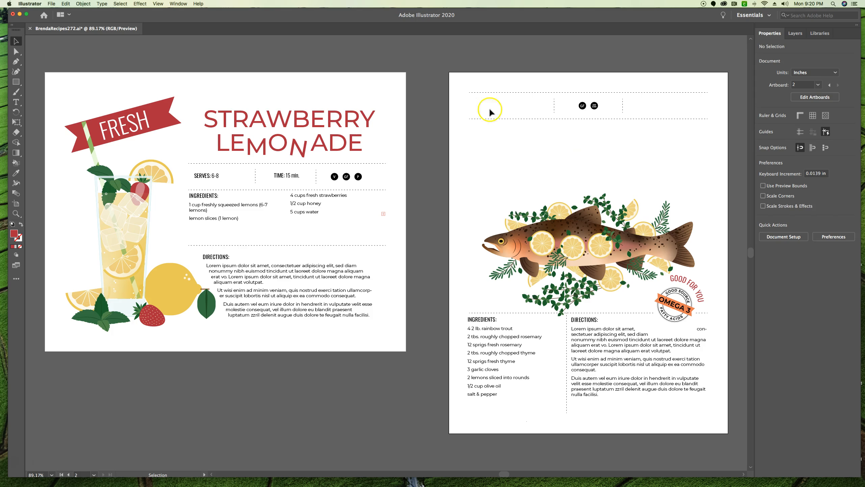
Step: Paste the copied trout title in front at its original location and check the copies and hidden originals in the layer list
left_click(66, 4)
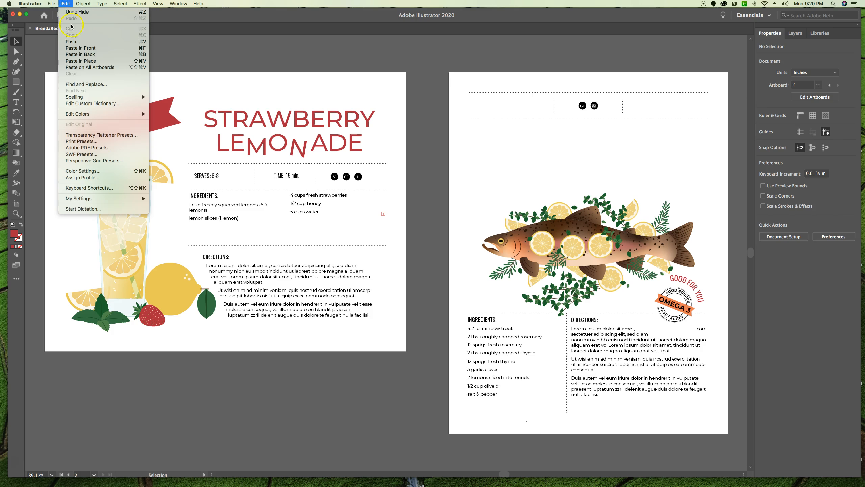
left_click(81, 51)
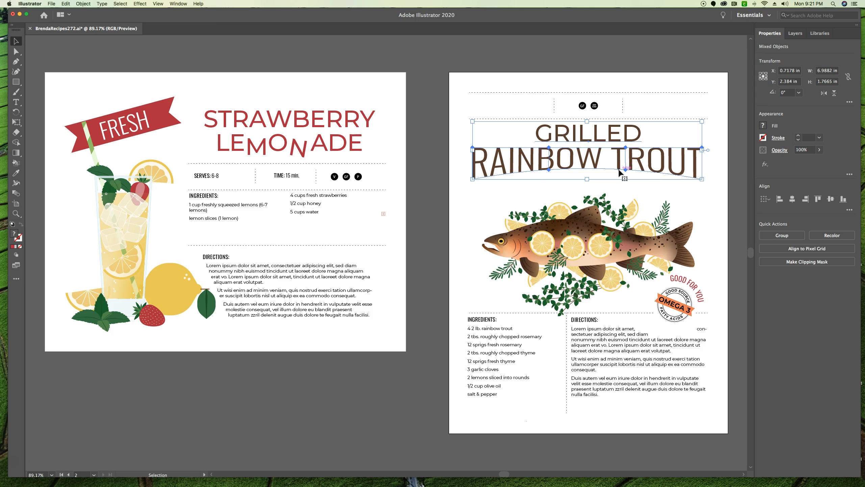
scroll(619, 172, "up", 1)
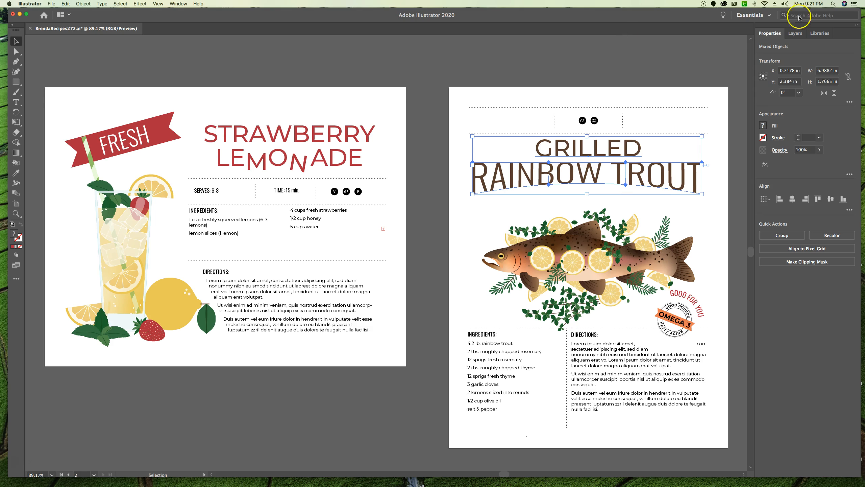
left_click(795, 34)
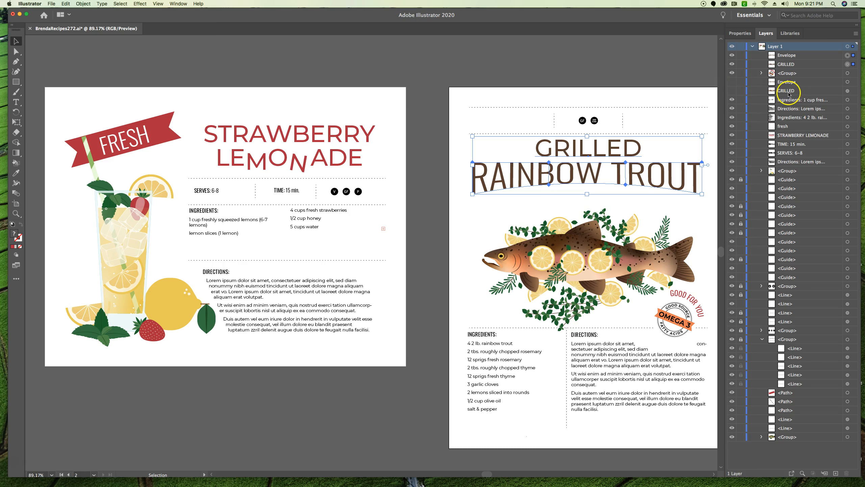
left_click(740, 33)
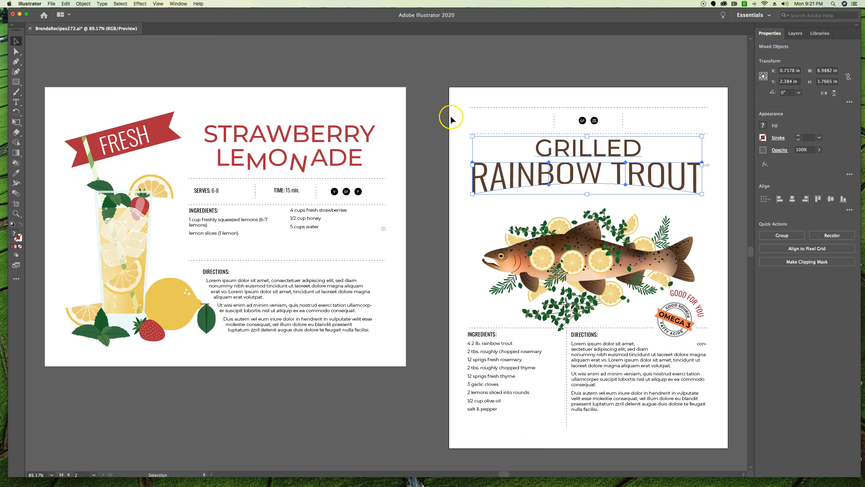
Step: Convert the "GRILLED" title text to outlines and inspect the anchor points of its letters up close
left_click(102, 4)
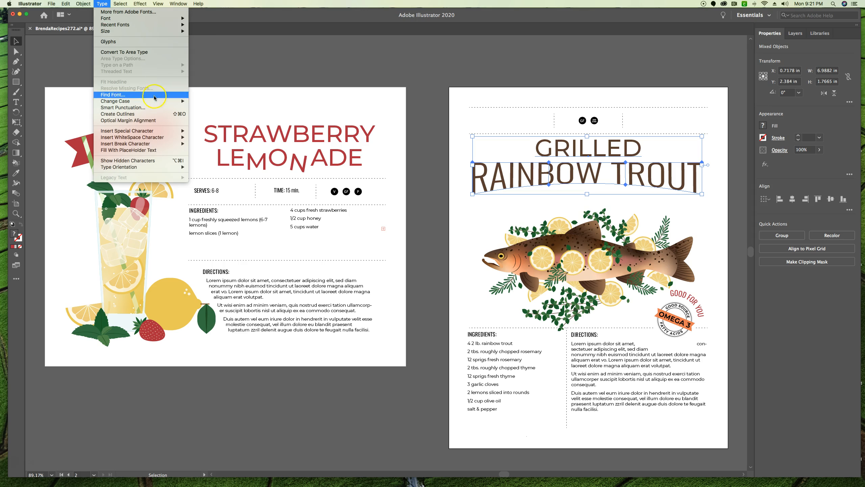
left_click(154, 114)
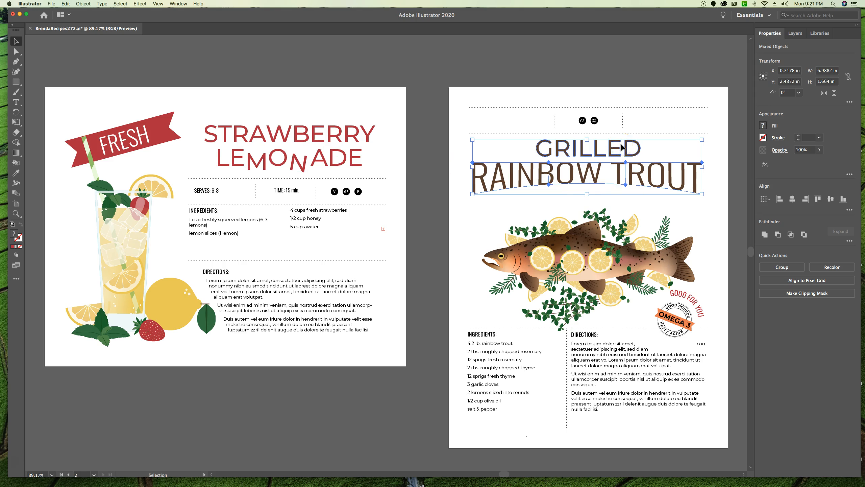
left_click(661, 151)
key("a")
key("super+equal")
key("super+equal")
key("super+equal")
key("super+equal")
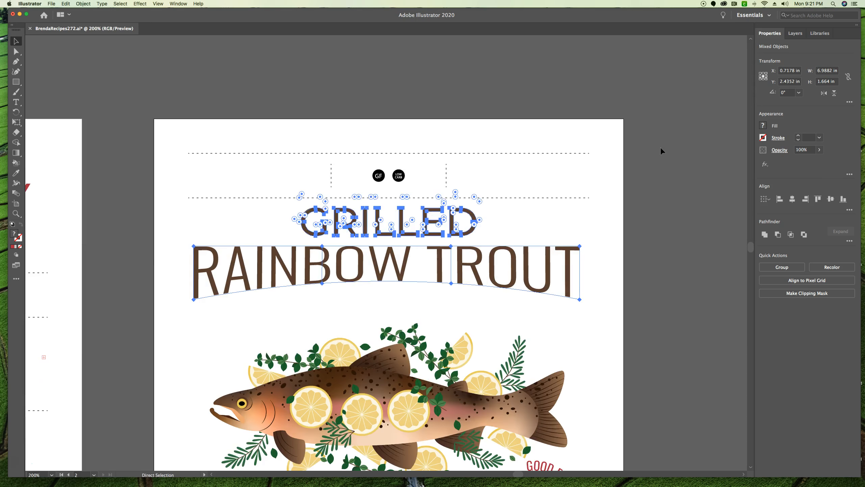
key("v")
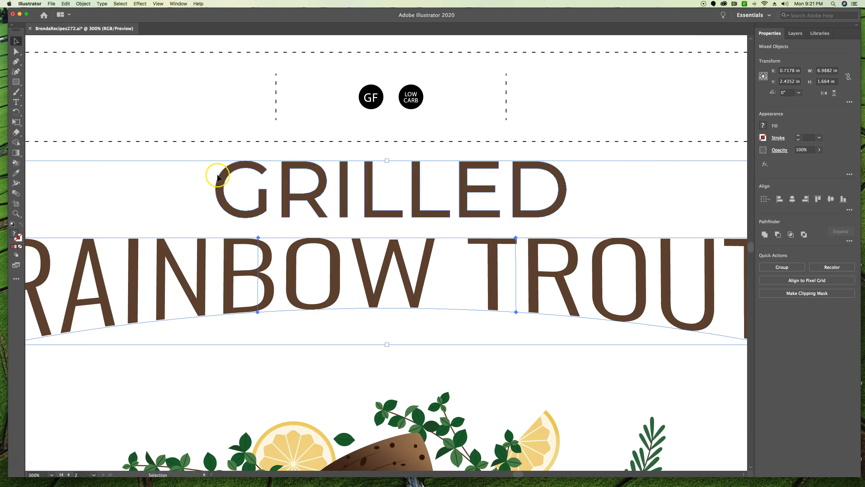
Step: Isolate the compound path of the letter G inside the outlined "GRILLED" group
left_click(228, 170)
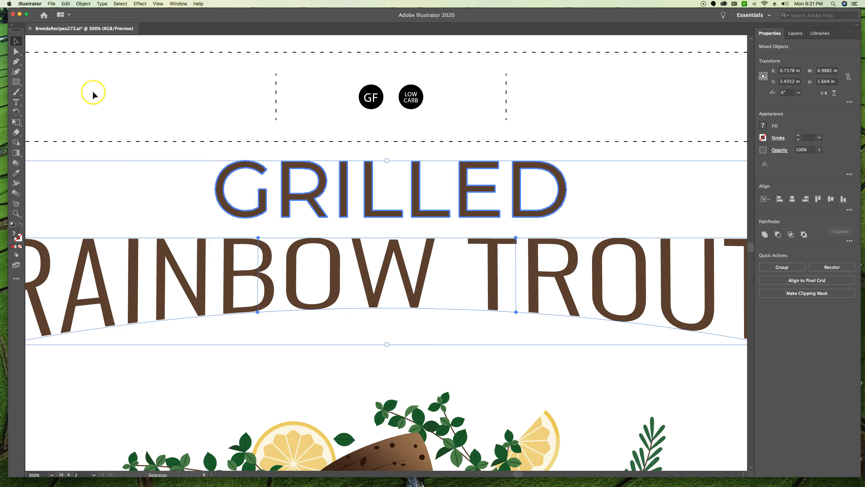
left_click(17, 42)
left_click(201, 117)
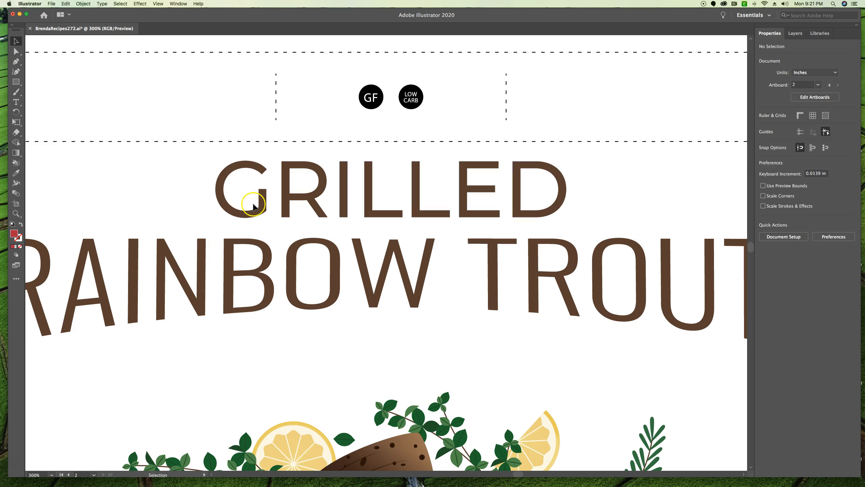
left_click(255, 205)
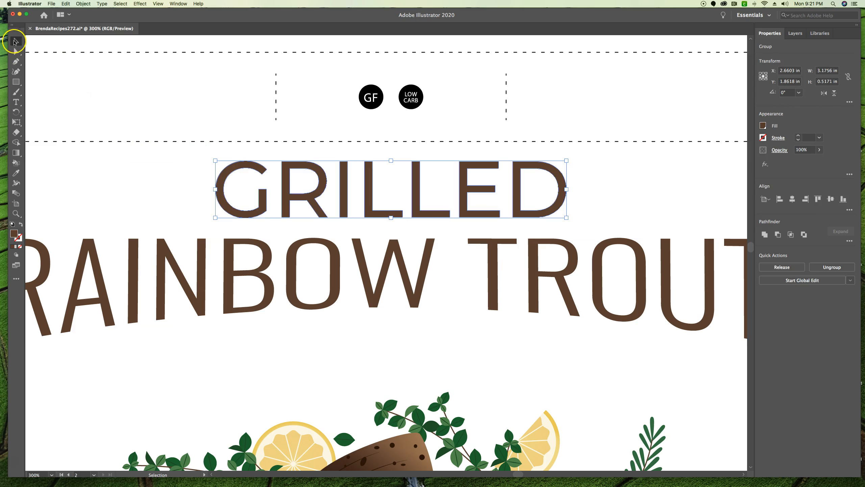
double_click(258, 172)
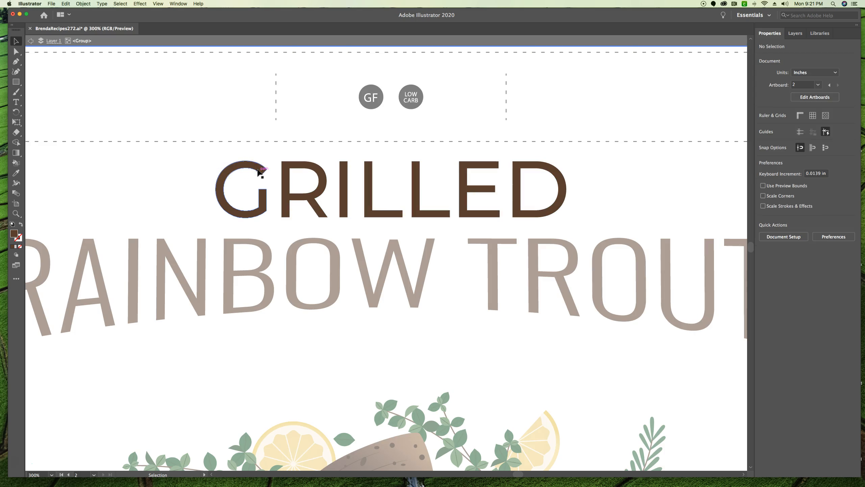
double_click(263, 195)
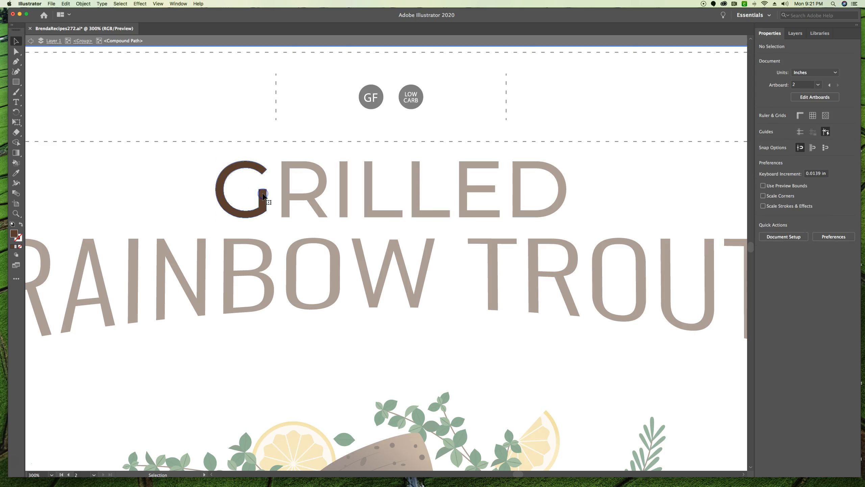
Step: Try reshaping the outlined G by pulling the anchor points of its upper tip, top curve and lower corner outward
left_click(16, 51)
left_click(233, 218)
left_click(233, 218)
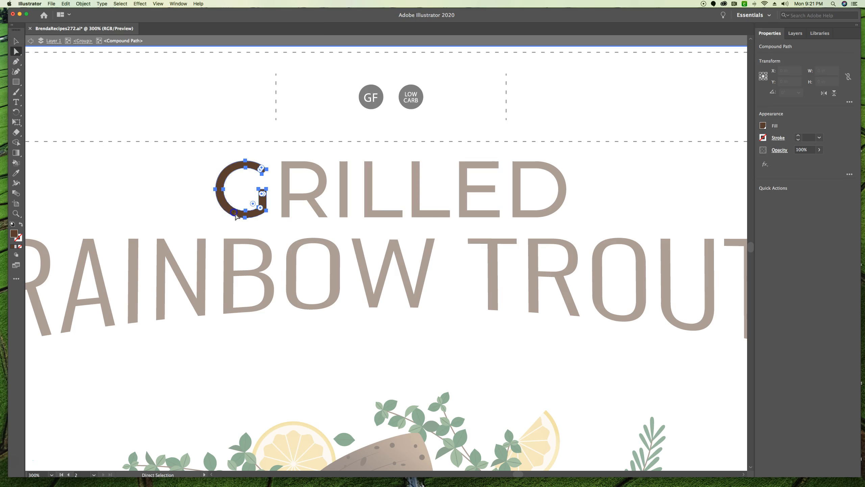
left_click(290, 227)
left_click(265, 170)
left_click_drag(264, 170, 292, 124)
left_click(267, 169)
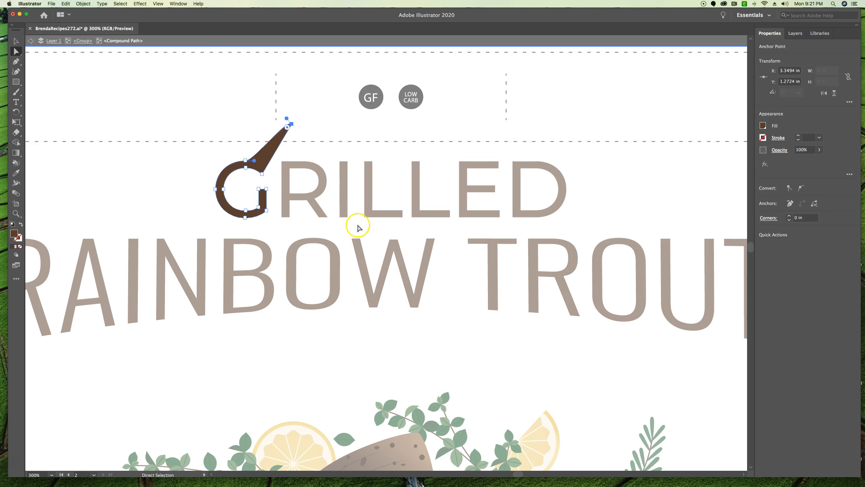
left_click_drag(246, 161, 237, 147)
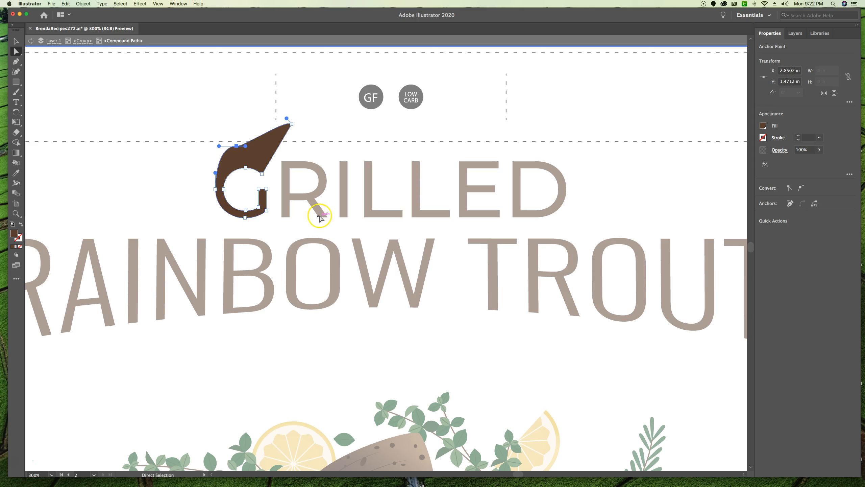
left_click_drag(266, 212, 281, 236)
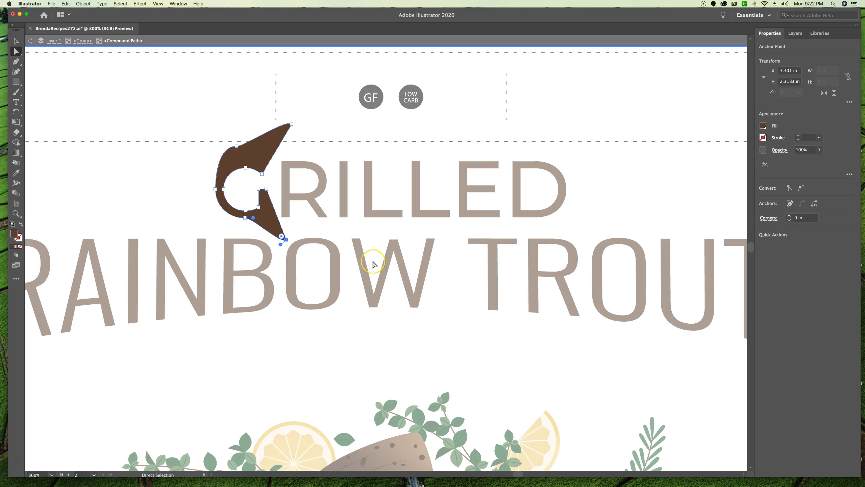
Step: Undo the reshaping of the letter G and exit isolation mode completely
key("super+z")
key("super+z")
key("super+z")
key("super+z")
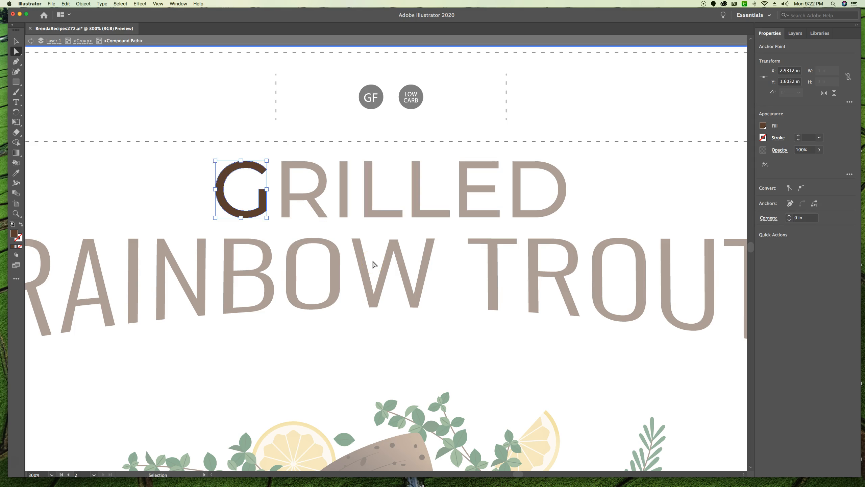
left_click(45, 41)
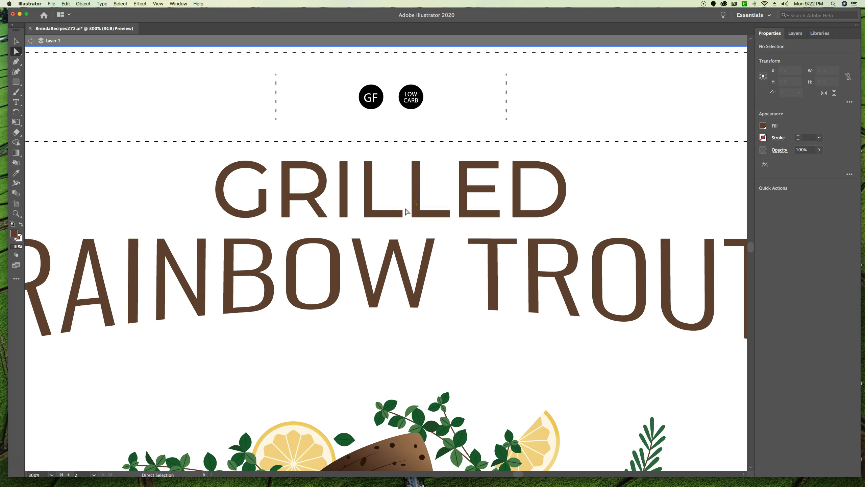
left_click(407, 206)
left_click(29, 41)
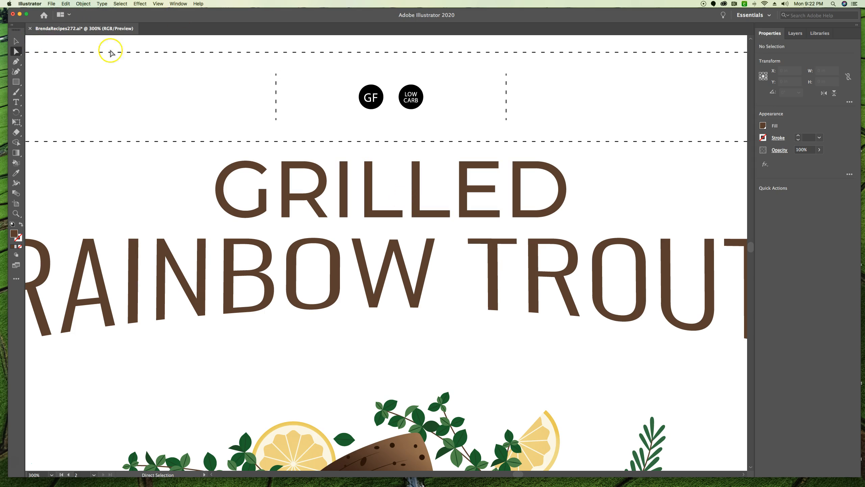
left_click(253, 214)
left_click(447, 202)
left_click(439, 202)
left_click(489, 216)
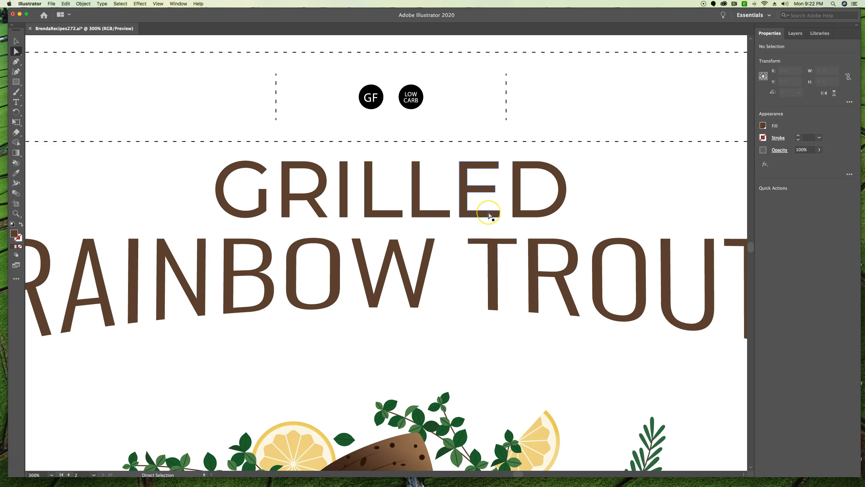
Step: Extend the Strawberry Lemonade ingredients text frame downward to about 1 in high to fit its overset text, then deselect it
key("super+alt+0")
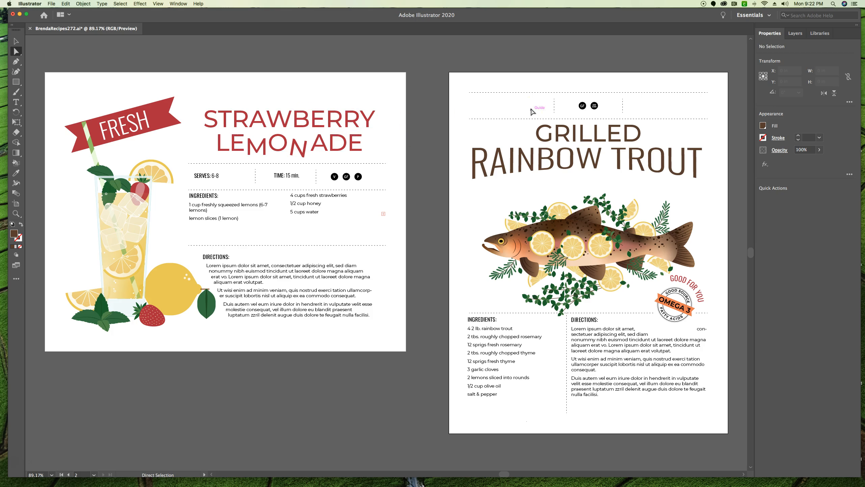
left_click(447, 60)
left_click(384, 213)
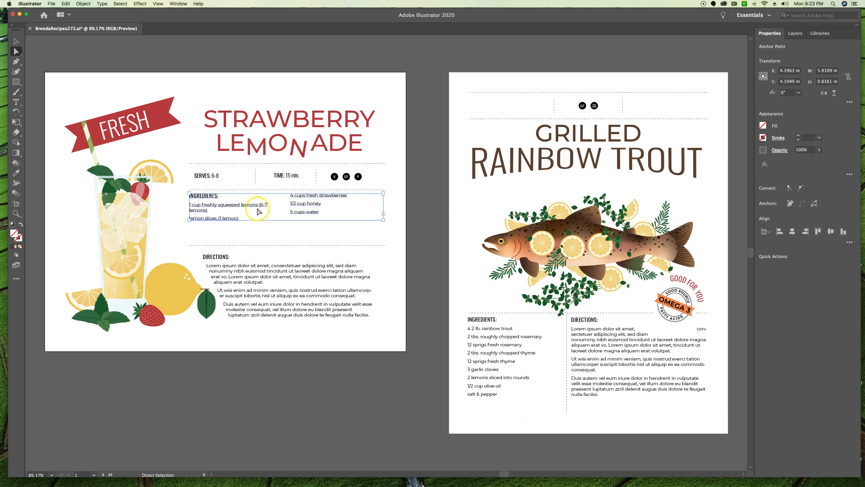
key("v")
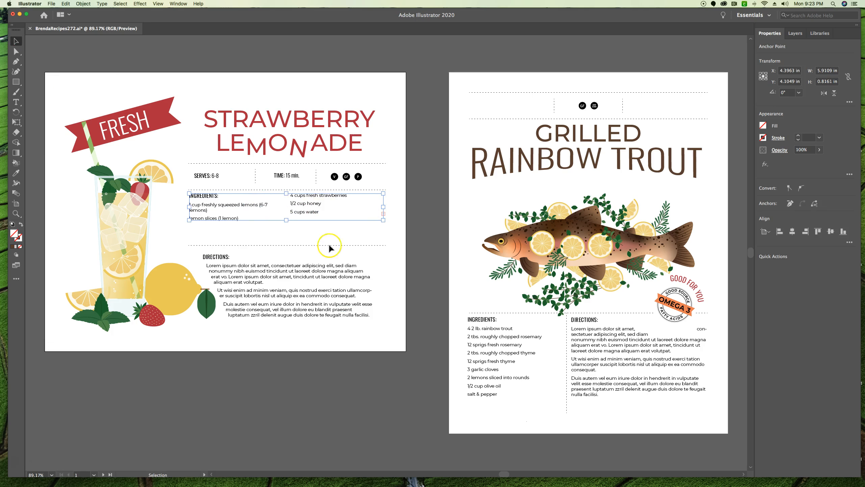
left_click(287, 220)
left_click(237, 205)
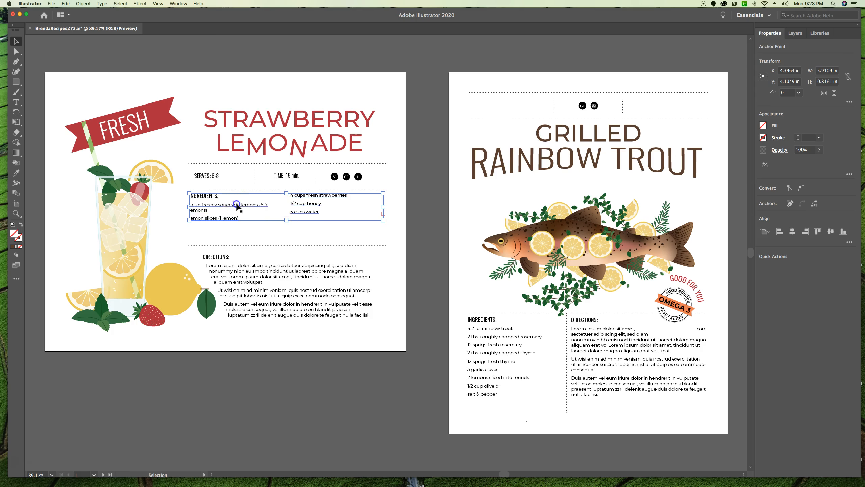
left_click_drag(287, 221, 287, 227)
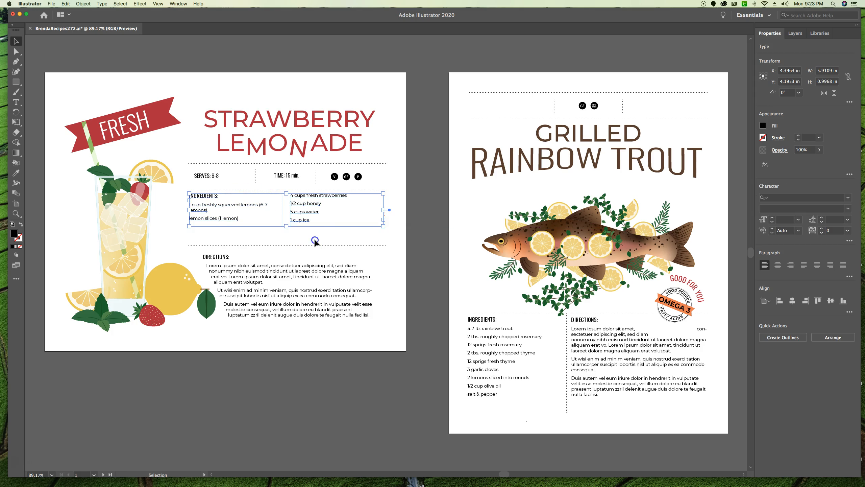
left_click(314, 242)
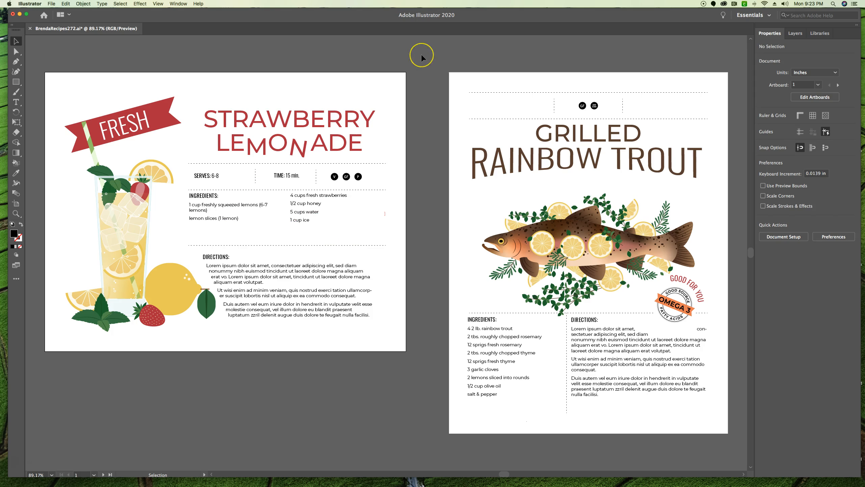